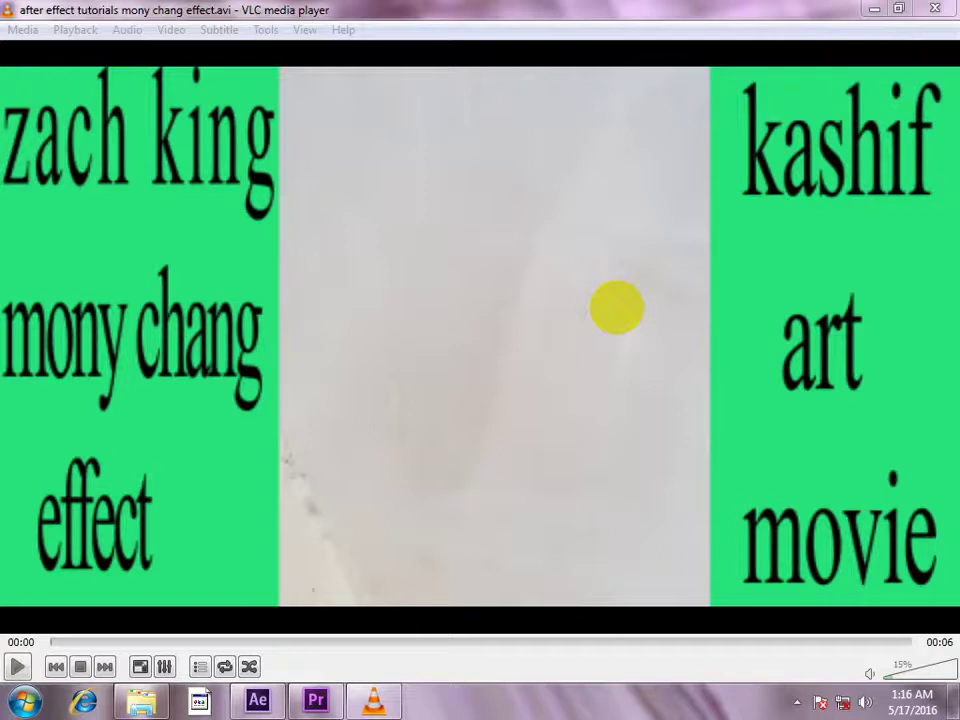
Step: Play the finished money-change clip in VLC, then replay it from near the start
click(172, 313)
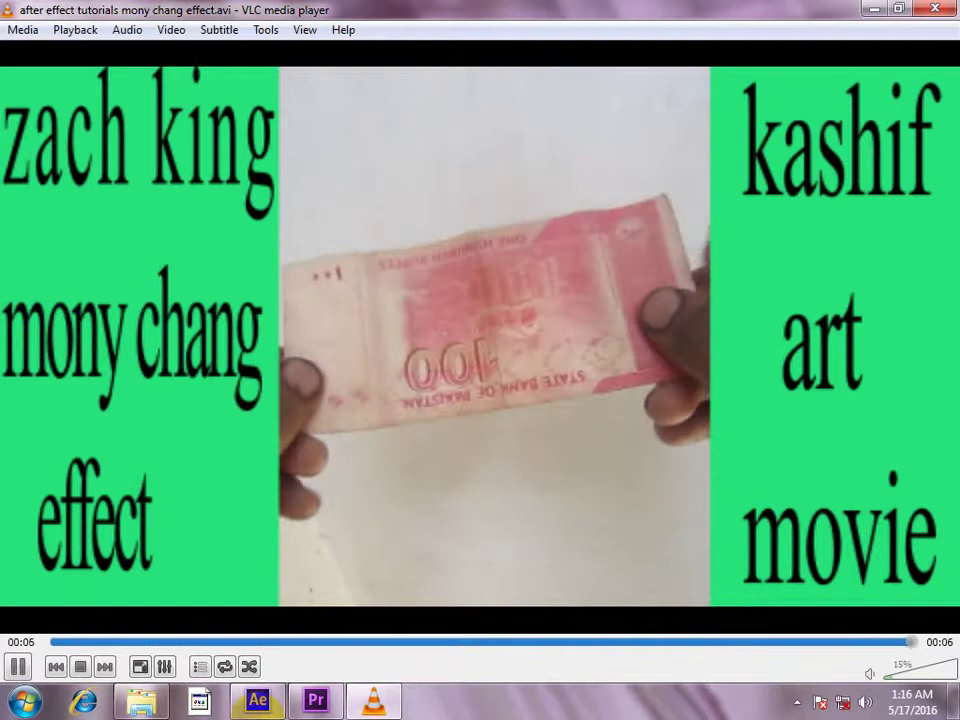
click(268, 644)
click(366, 614)
click(366, 614)
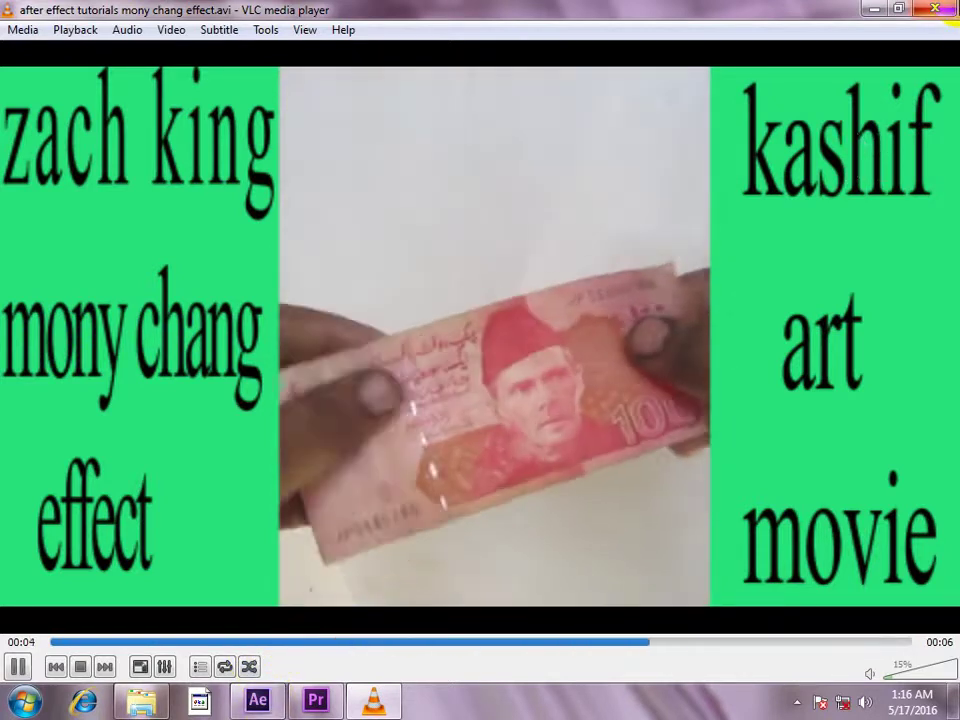
click(935, 9)
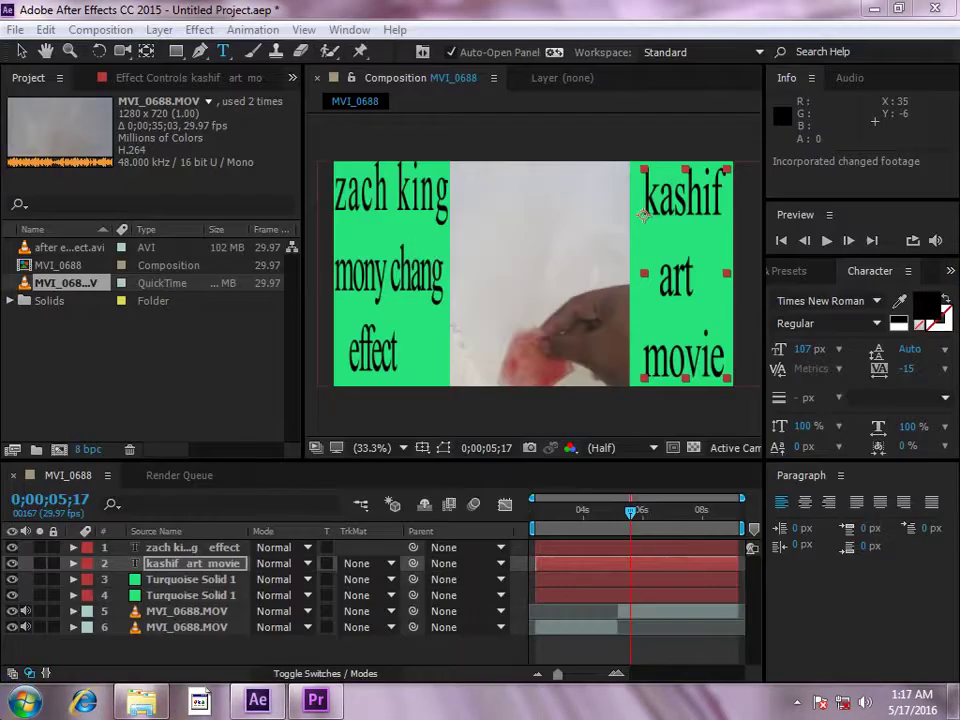
click(99, 362)
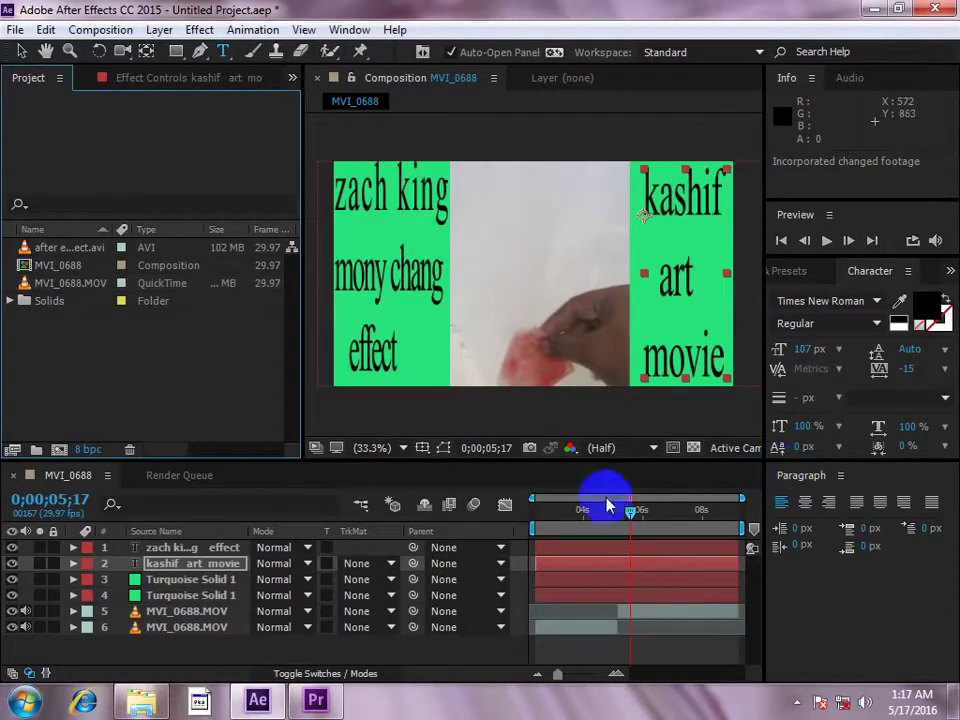
drag(610, 505, 535, 512)
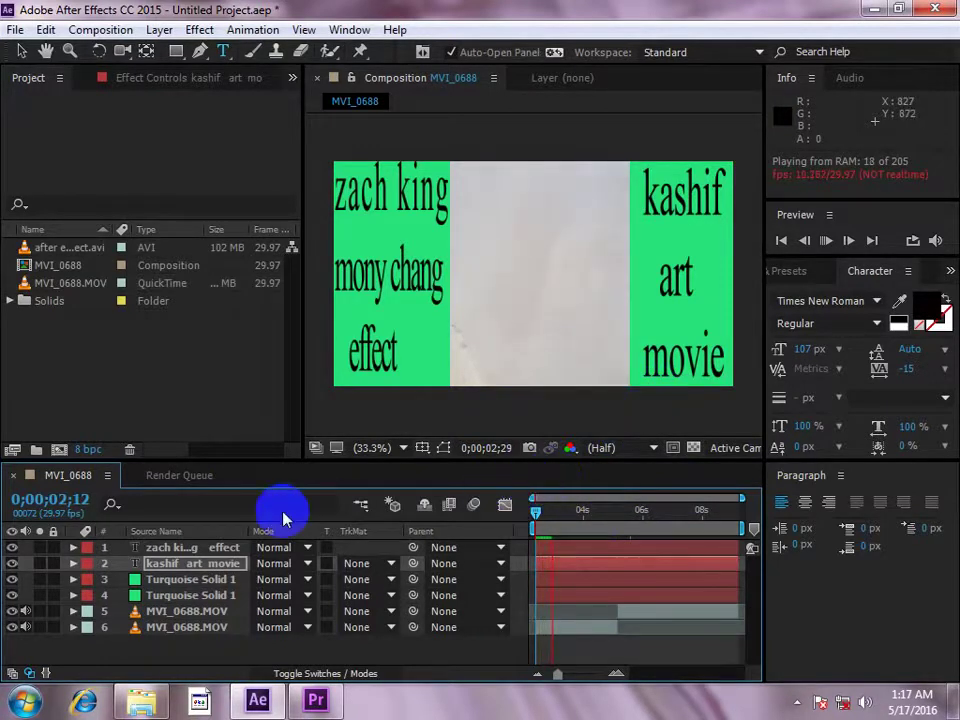
drag(594, 526, 620, 526)
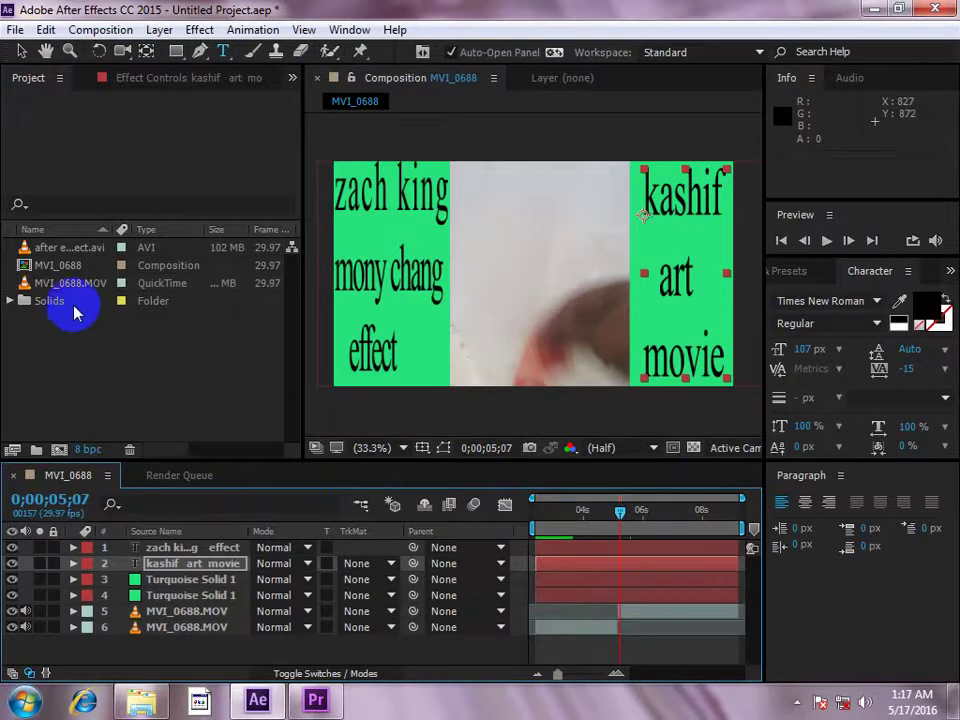
click(74, 288)
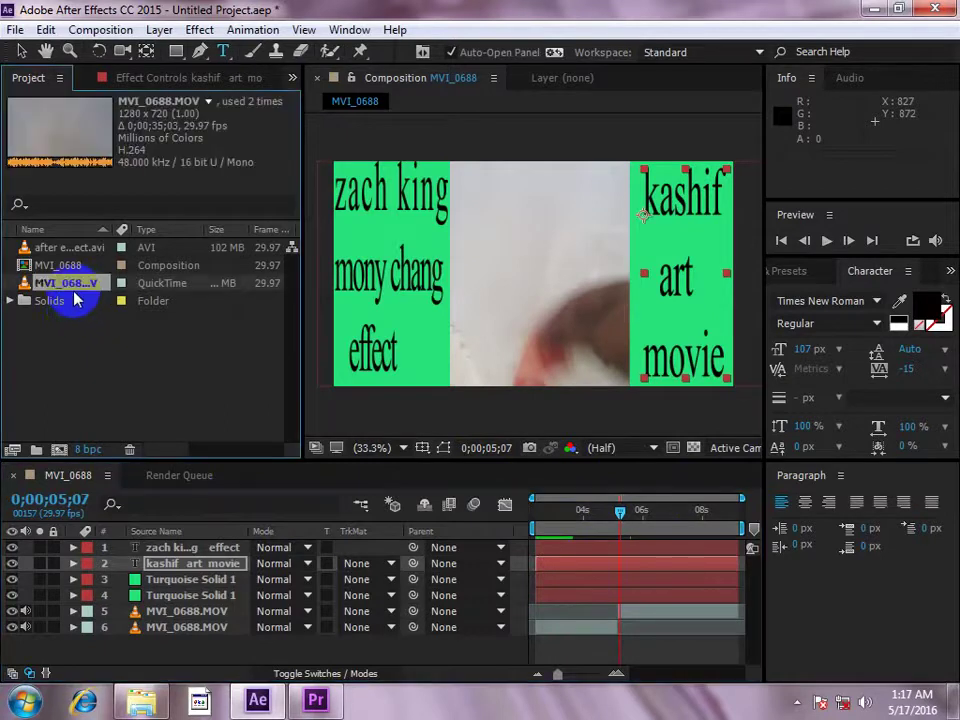
Step: Build composition MVI_0689 from MVI_0688.MOV, scrub to 0;00;08;17, and preview the banknote footage
drag(74, 290, 60, 450)
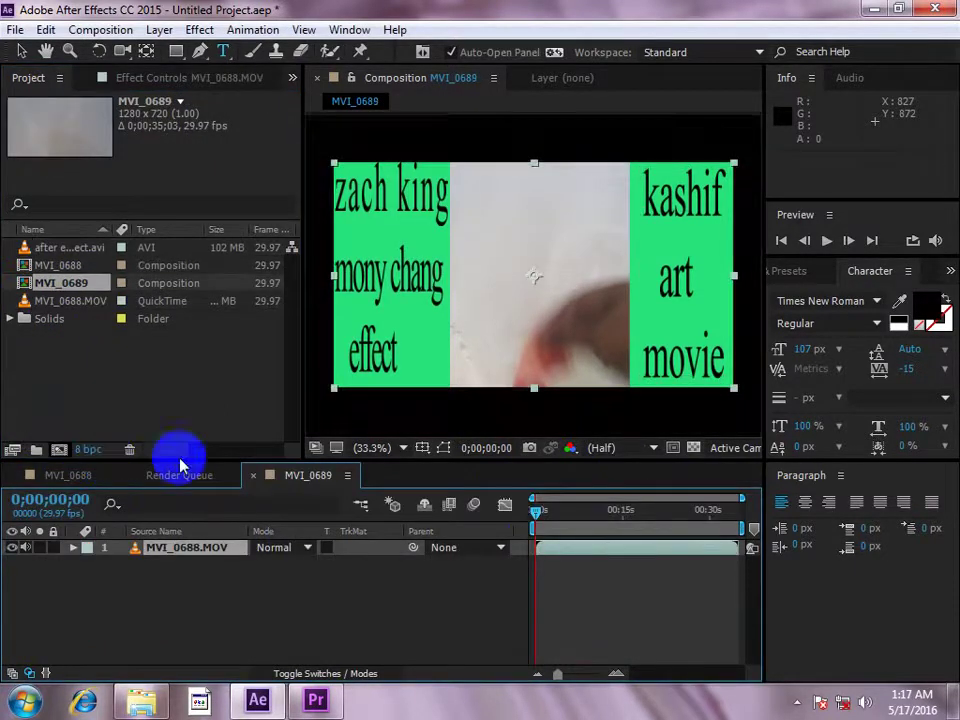
mouse_move(540, 515)
mouse_down()
mouse_move(574, 533)
mouse_move(550, 530)
mouse_up()
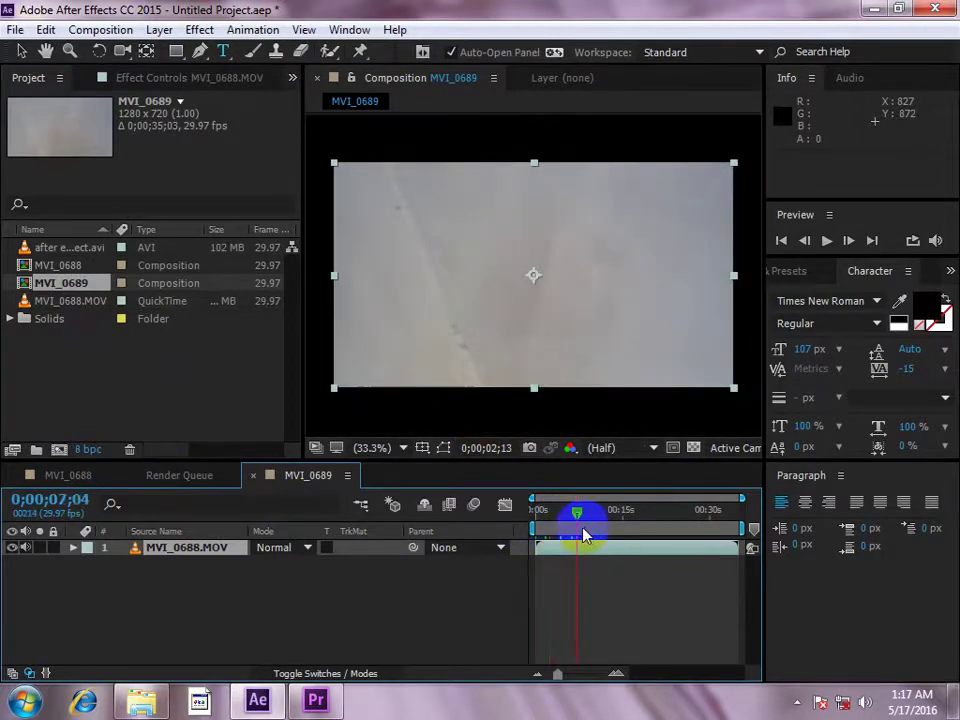
drag(550, 530, 608, 532)
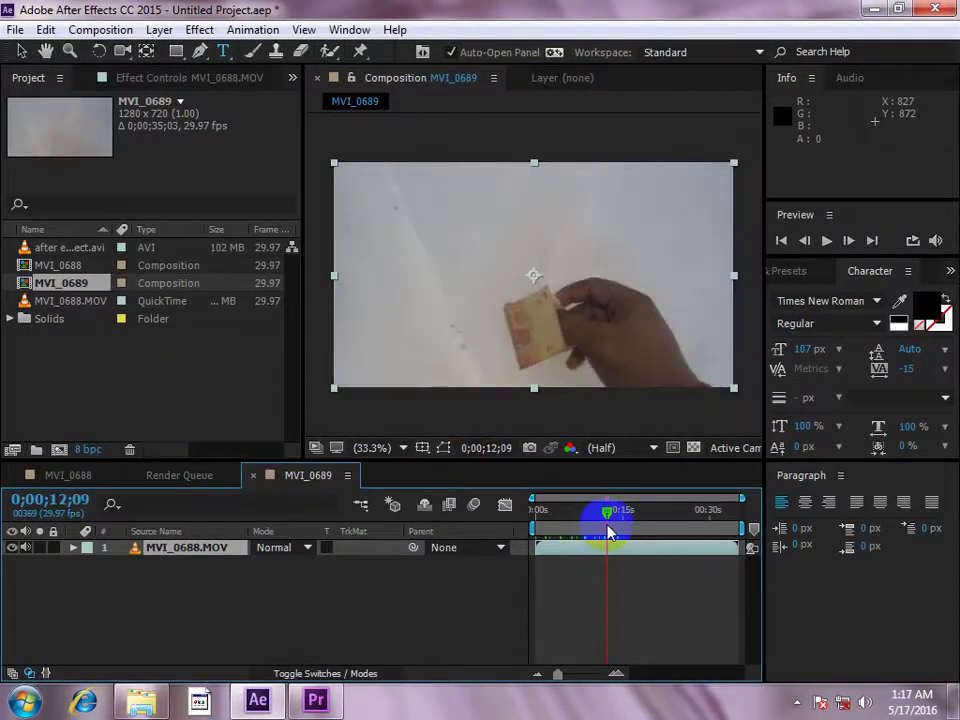
key(space)
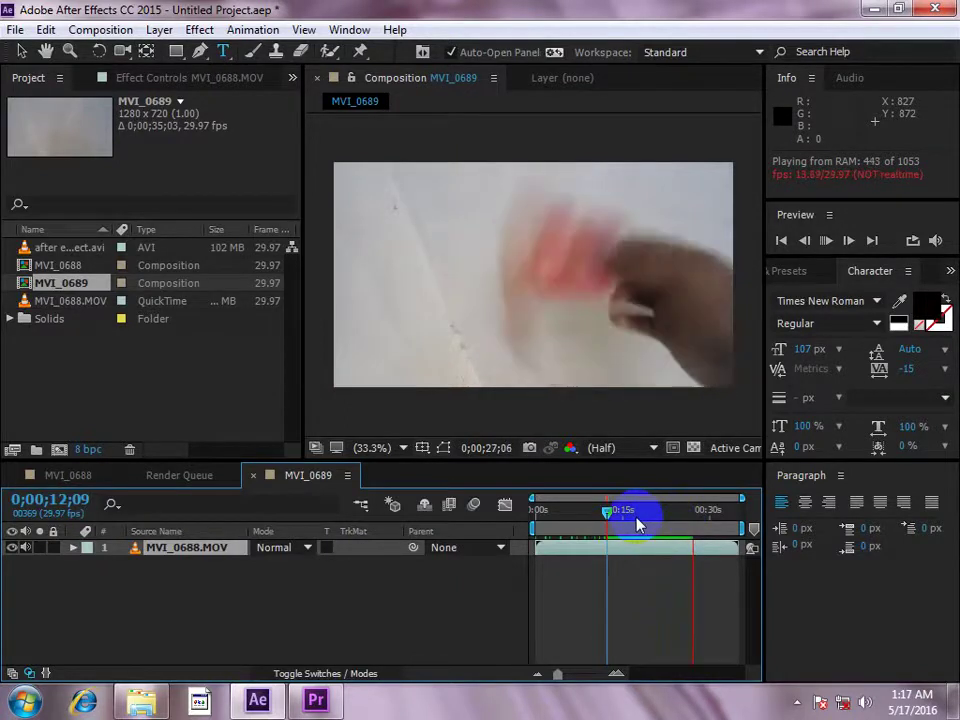
Step: Stop the preview and place the time indicator at about 0;00;26;26
mouse_move(632, 516)
mouse_down()
mouse_move(615, 516)
mouse_move(619, 524)
mouse_move(701, 517)
mouse_move(686, 527)
mouse_up()
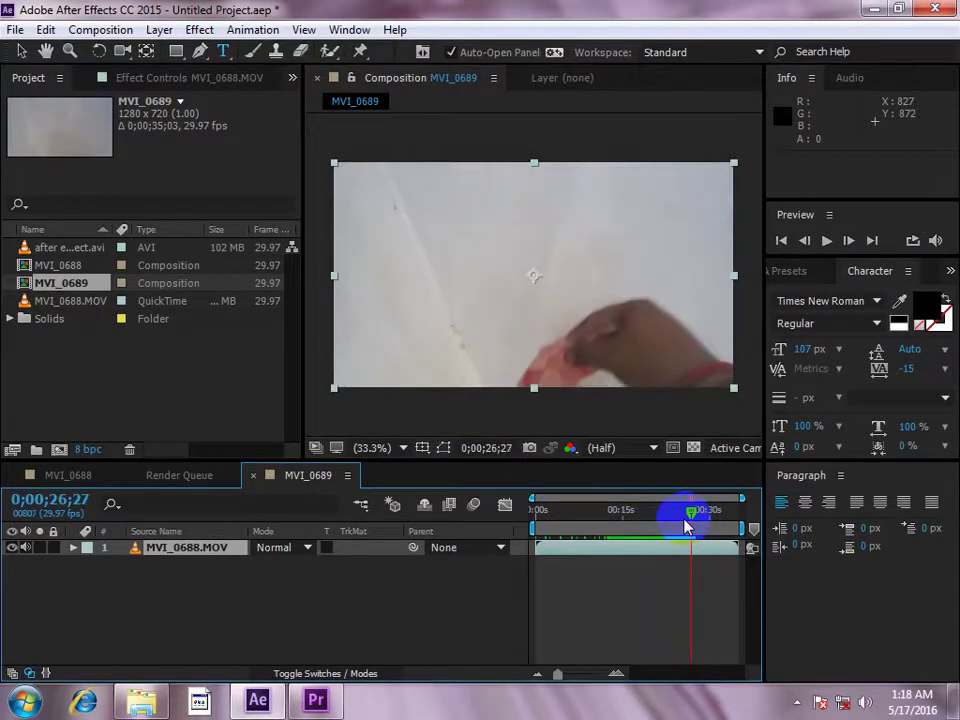
drag(686, 527, 616, 537)
Step: Split the MVI_0689 layer at 0;00;26;26, duplicating the second part and deleting the extra copy
key(ctrl+shift+d)
click(638, 570)
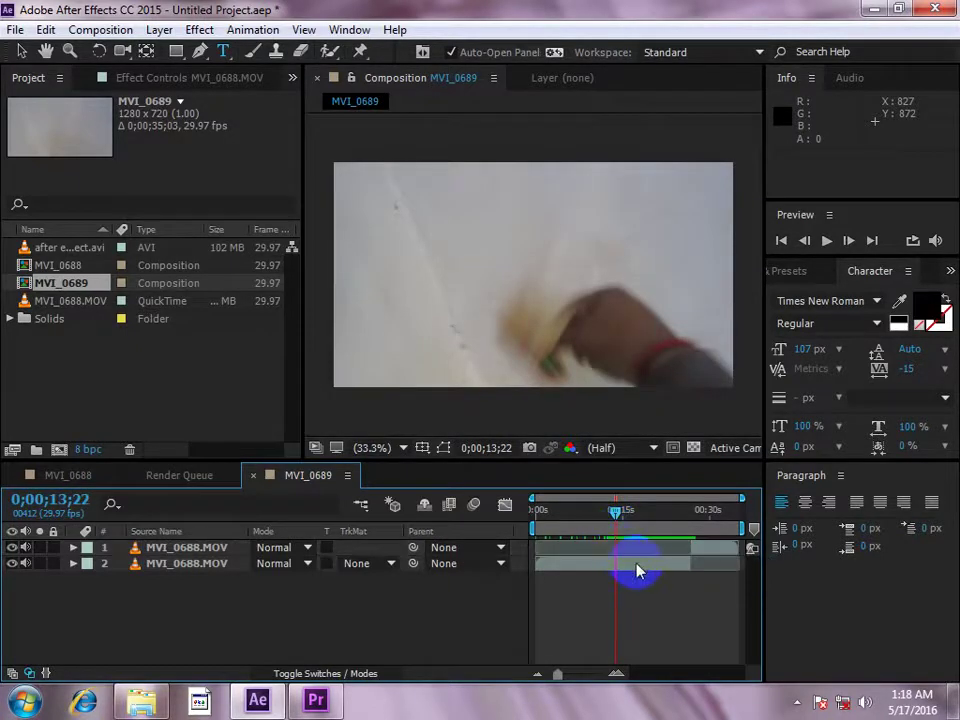
click(619, 571)
key(ctrl+d)
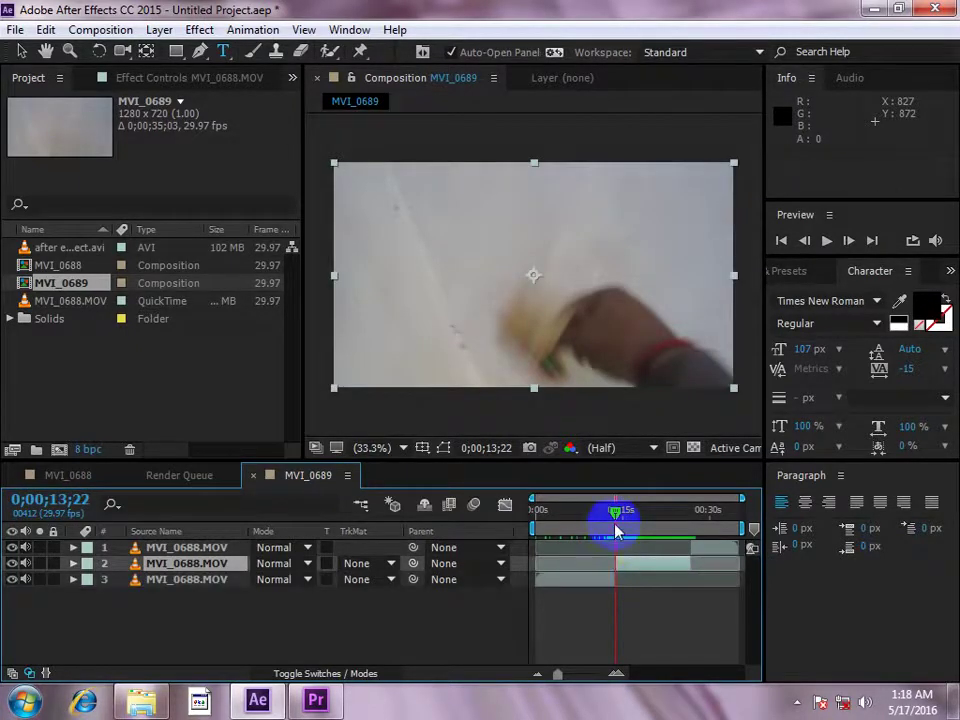
click(633, 569)
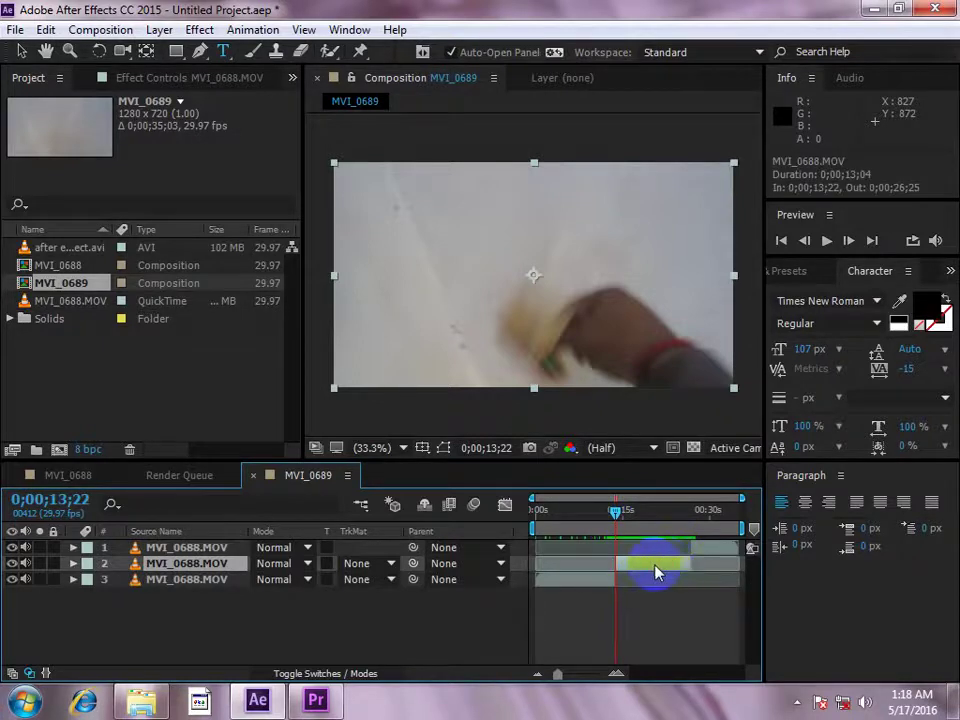
key(Delete)
Step: Shift the top clip 0;00;13;04 earlier, preview it, and make a new composition from MVI_0688.MOV
drag(699, 553, 640, 558)
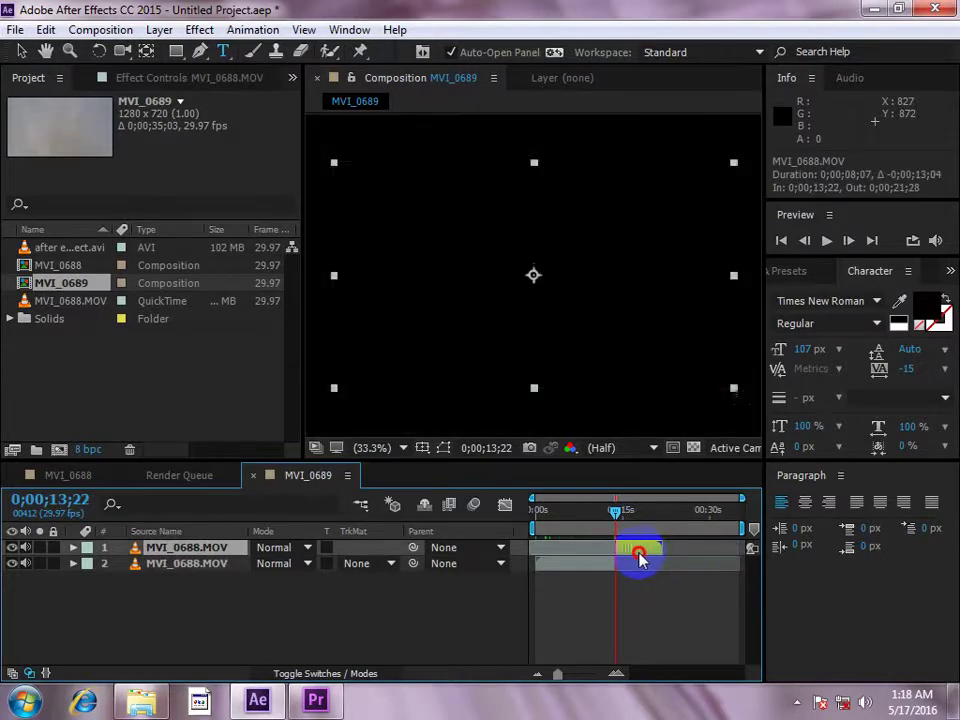
drag(615, 515, 597, 515)
key(space)
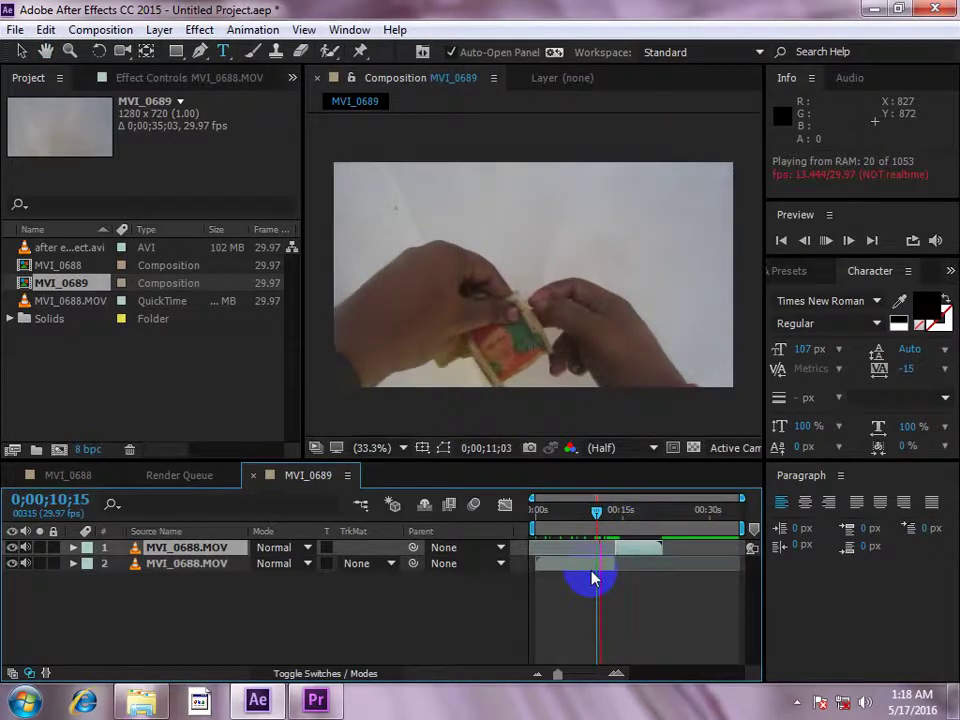
click(623, 557)
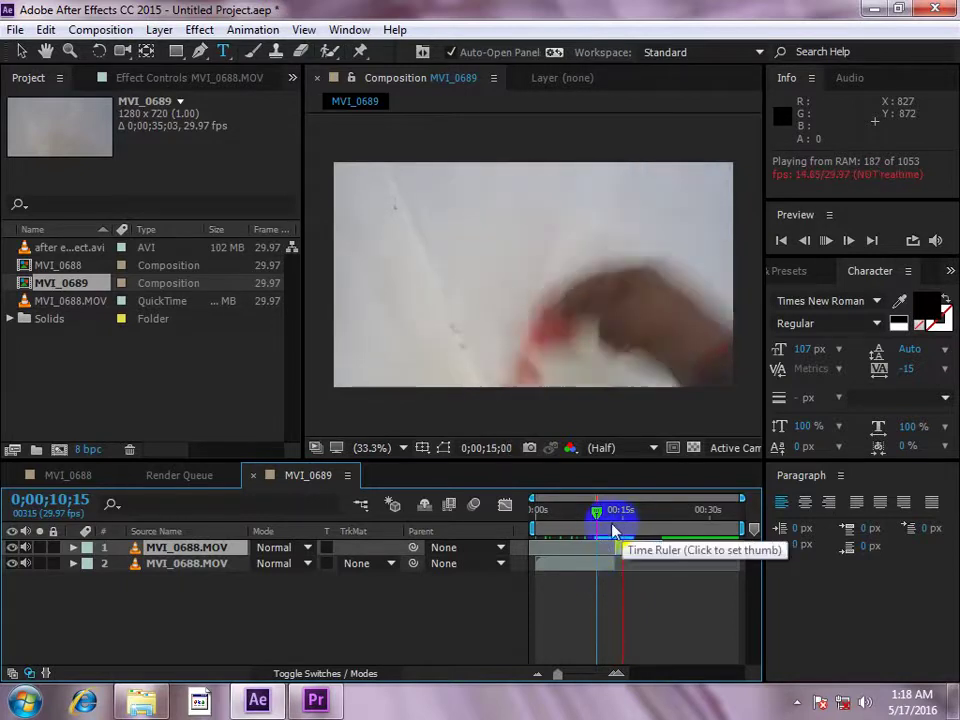
click(596, 512)
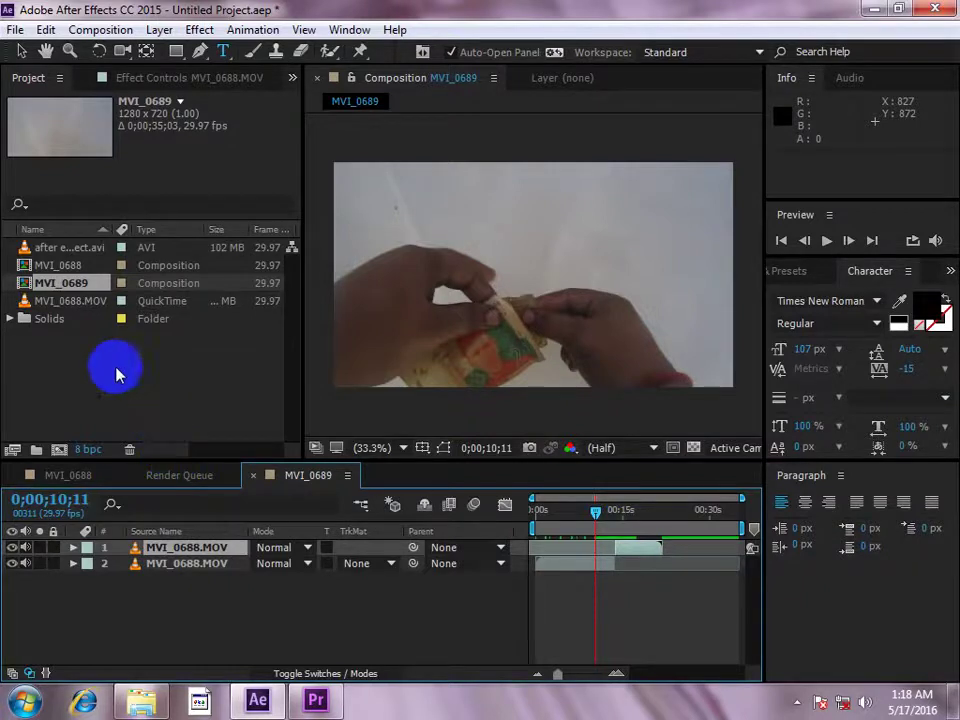
drag(75, 308, 60, 449)
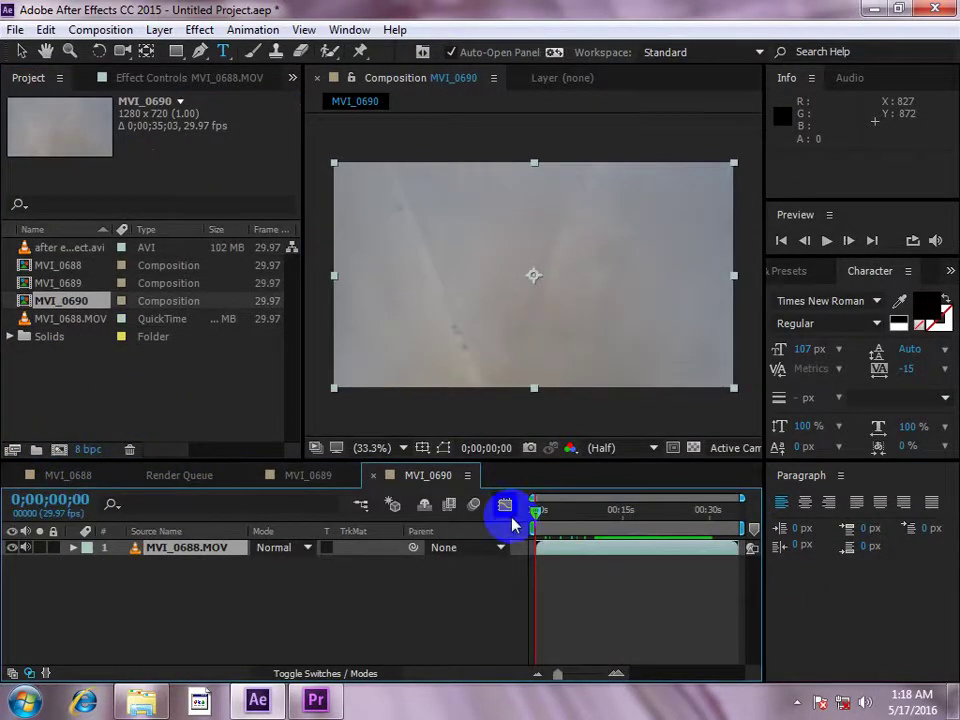
Step: Split the MVI_0690 layer at 0;00;02;08 and delete the opening piece, keeping the remaining layer selected
click(568, 520)
drag(568, 520, 546, 551)
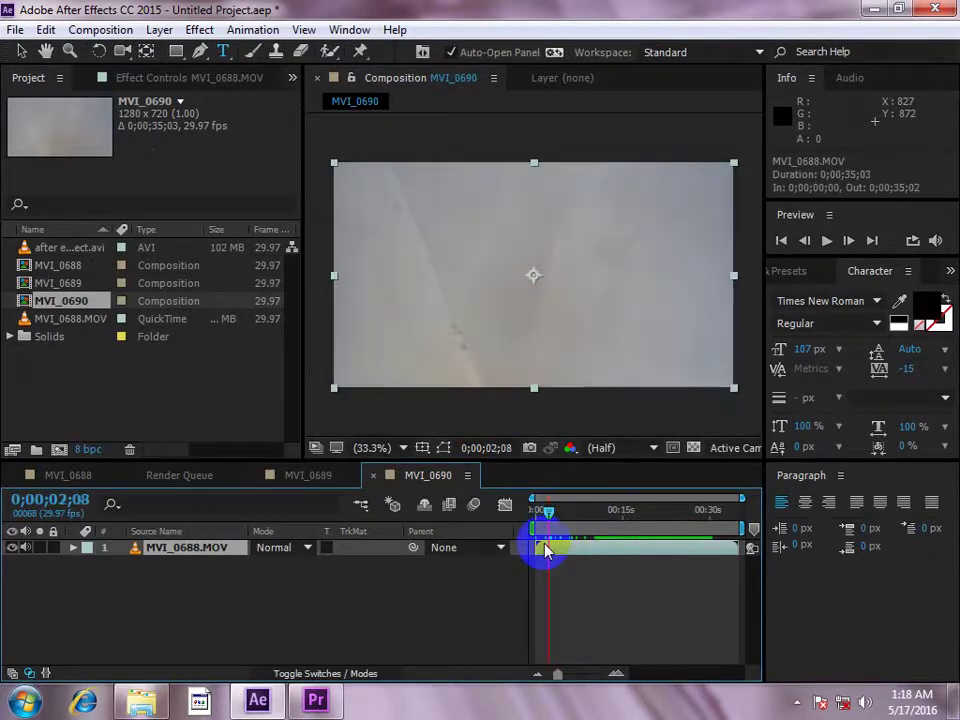
key(ctrl+shift+d)
key(Delete)
mouse_move(579, 536)
mouse_down()
mouse_move(592, 533)
mouse_move(562, 533)
mouse_up()
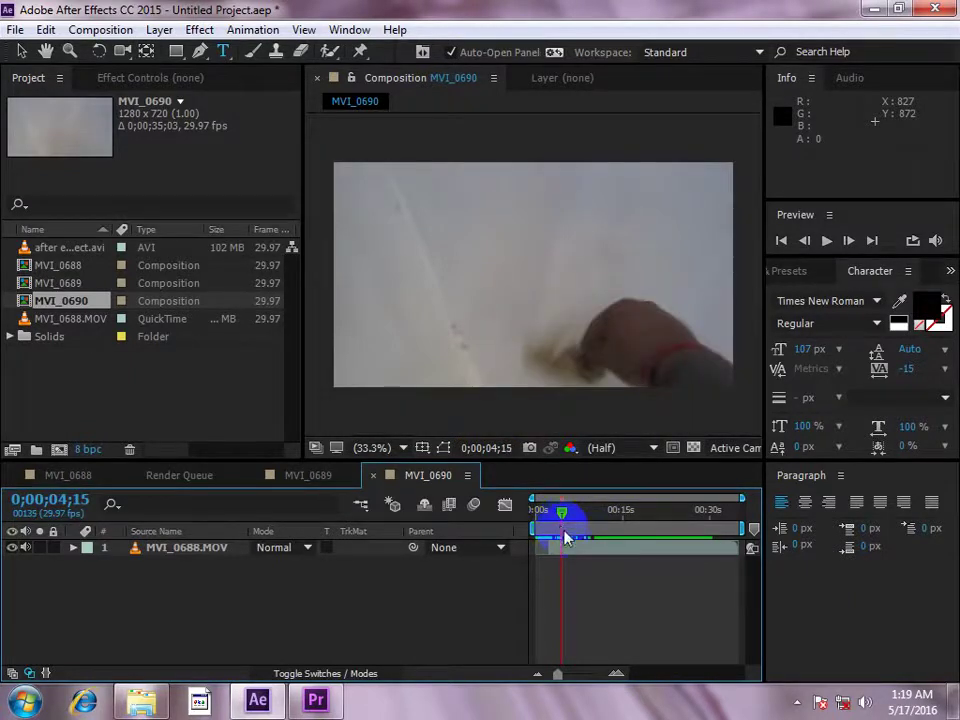
click(567, 560)
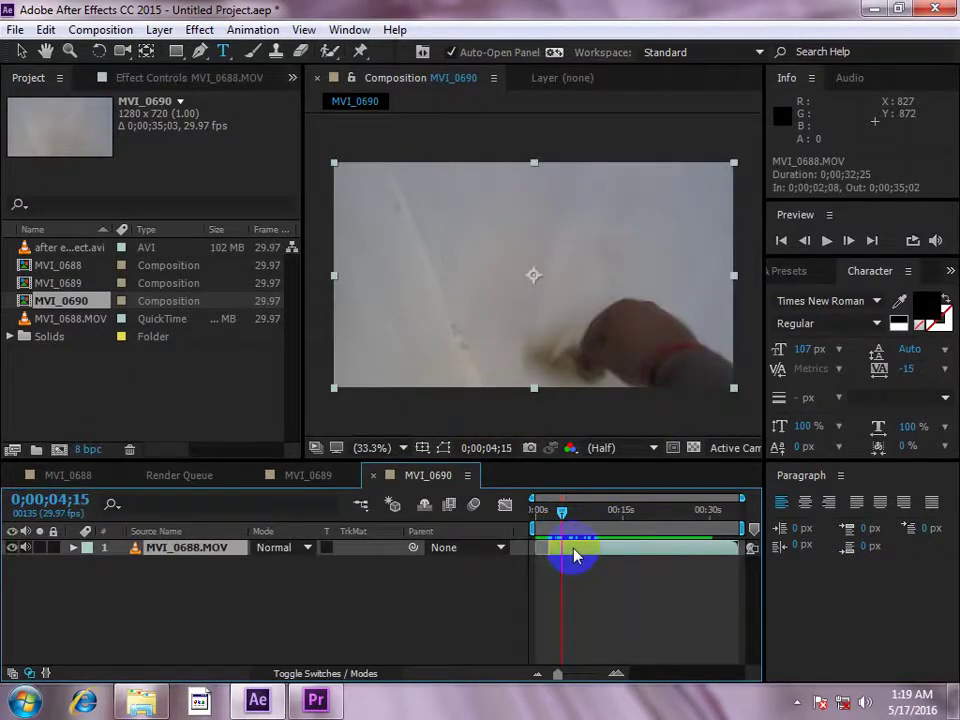
Step: Split the layer at 0;00;04;15 and scrub the later footage to find the note-swap frame
key(ctrl+shift+d)
drag(600, 536, 631, 533)
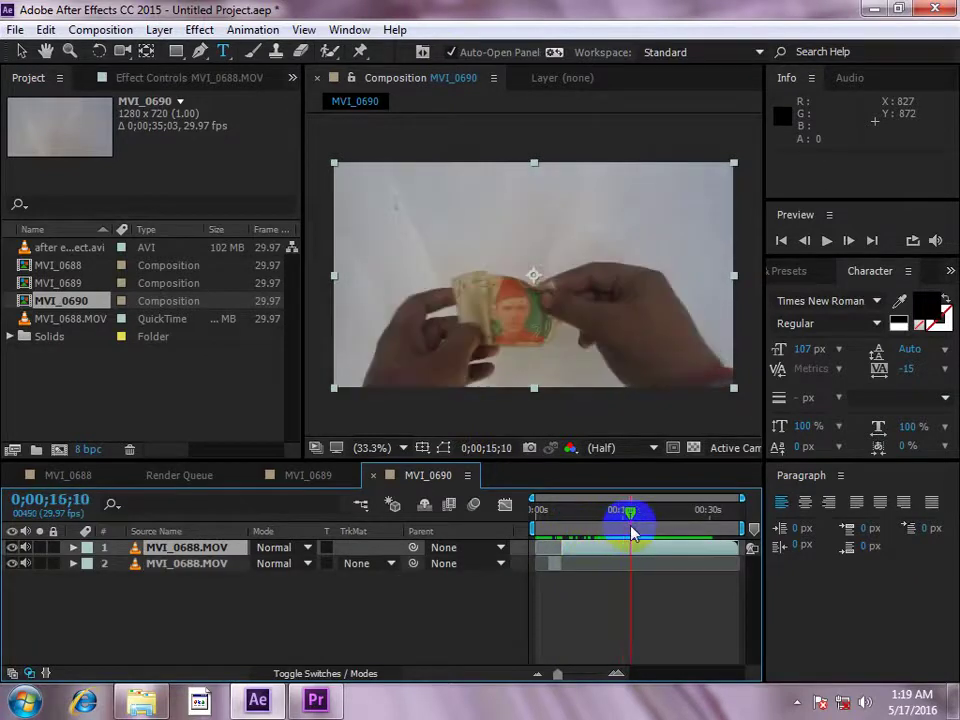
drag(631, 533, 619, 533)
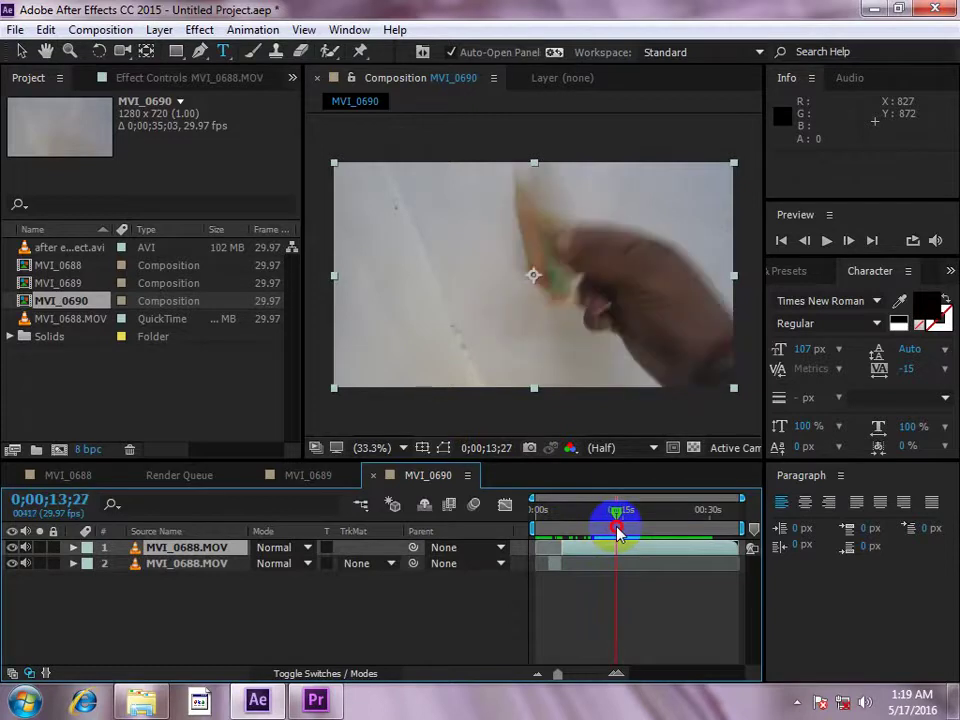
drag(617, 533, 617, 533)
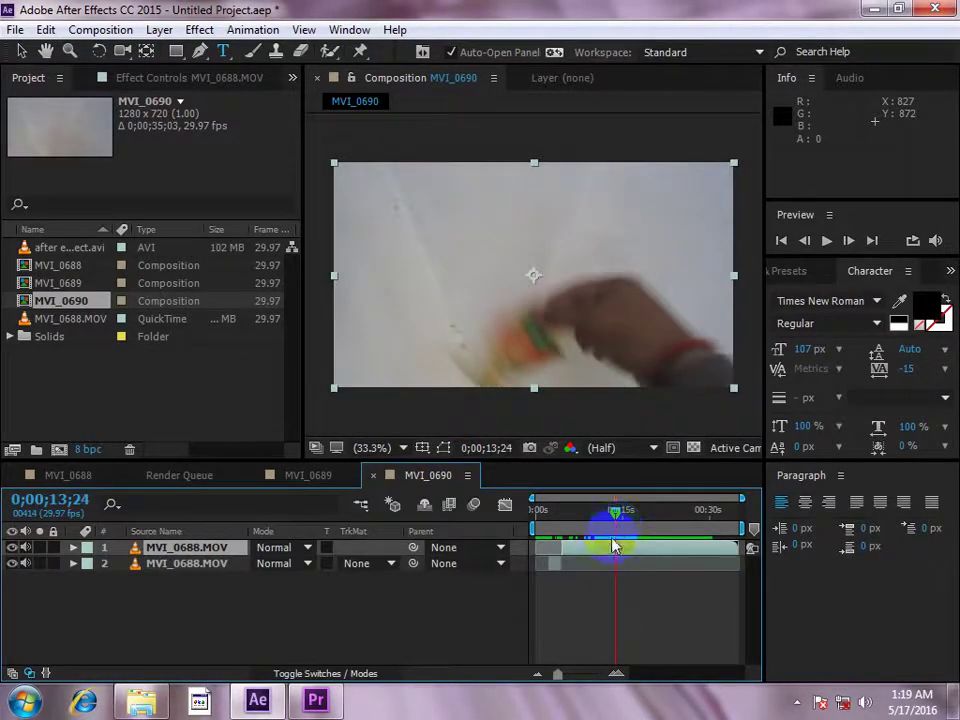
Step: Slide the top layer earlier in time, preview the result, and move to 0;00;15;06
mouse_move(607, 557)
mouse_down()
mouse_move(583, 564)
mouse_move(551, 529)
mouse_up()
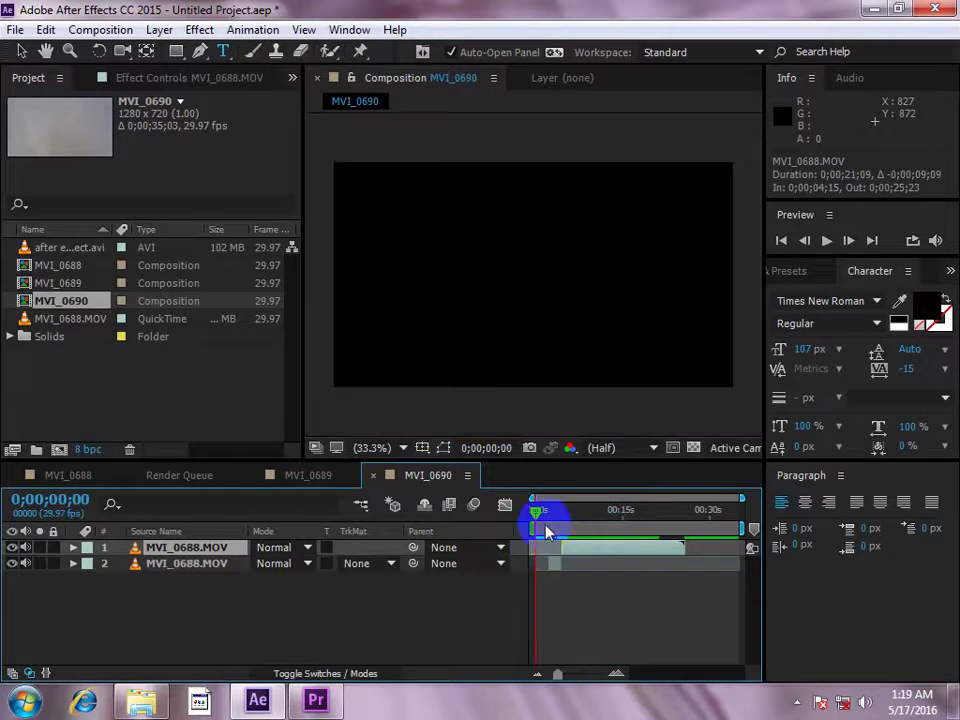
key(space)
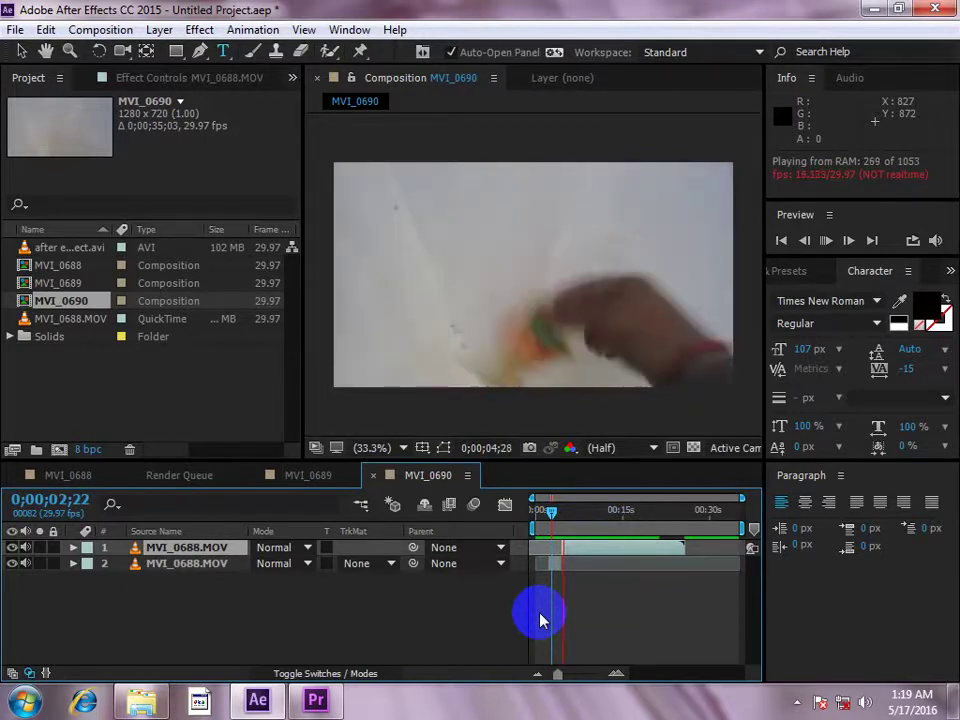
click(588, 532)
drag(588, 532, 644, 533)
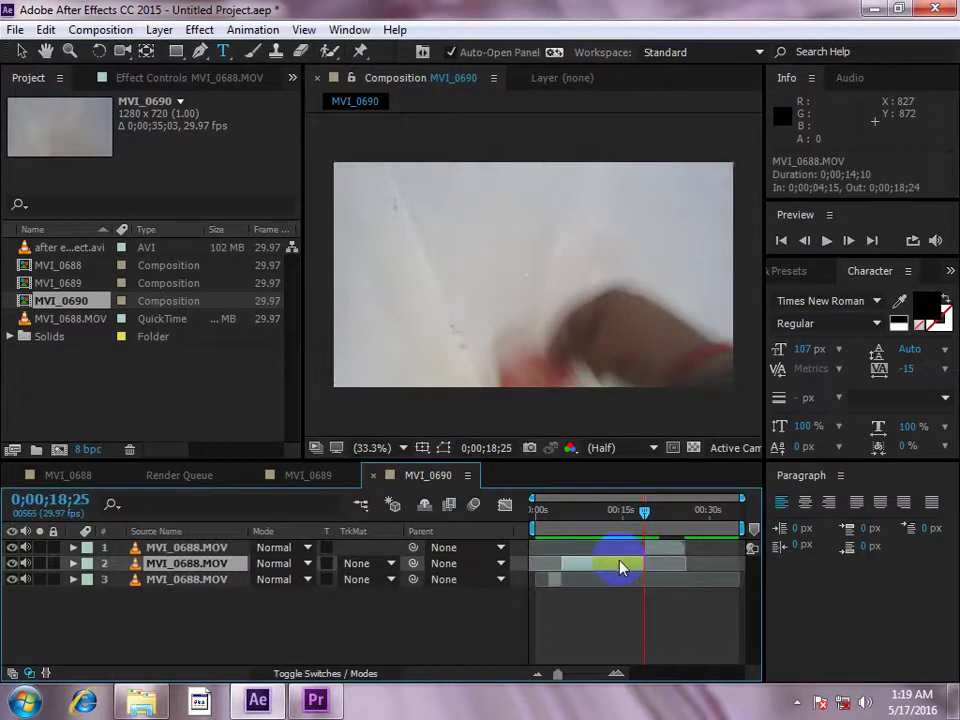
Step: Trim the top layer's start with Alt+[, shift it 1;04 earlier, and preview from 0;00;02;22
key(alt+bracketleft)
drag(643, 549, 581, 556)
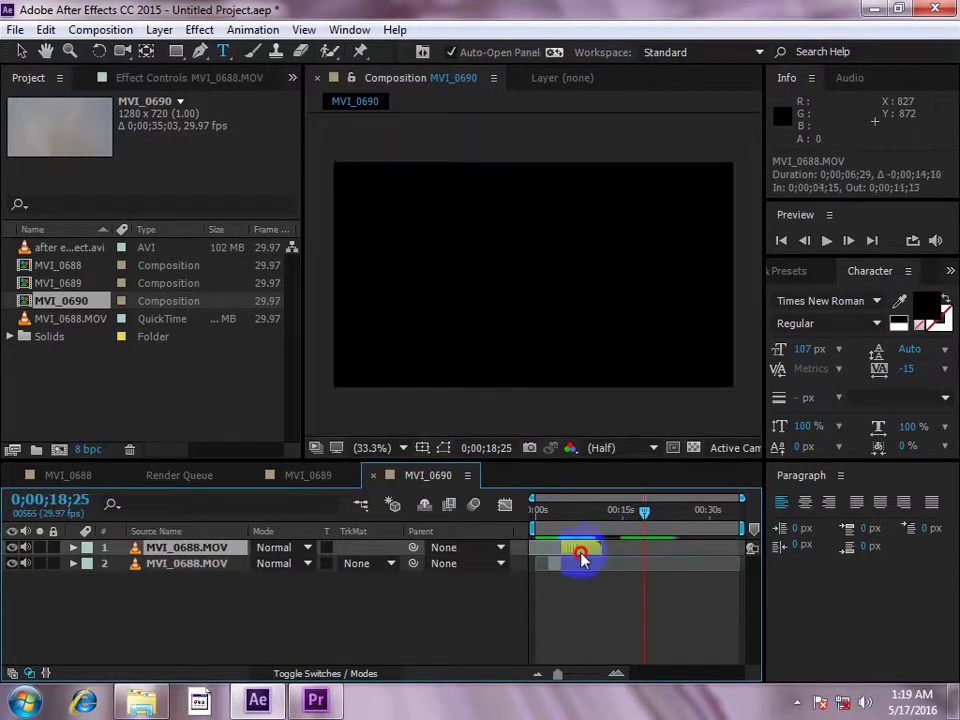
click(552, 512)
key(space)
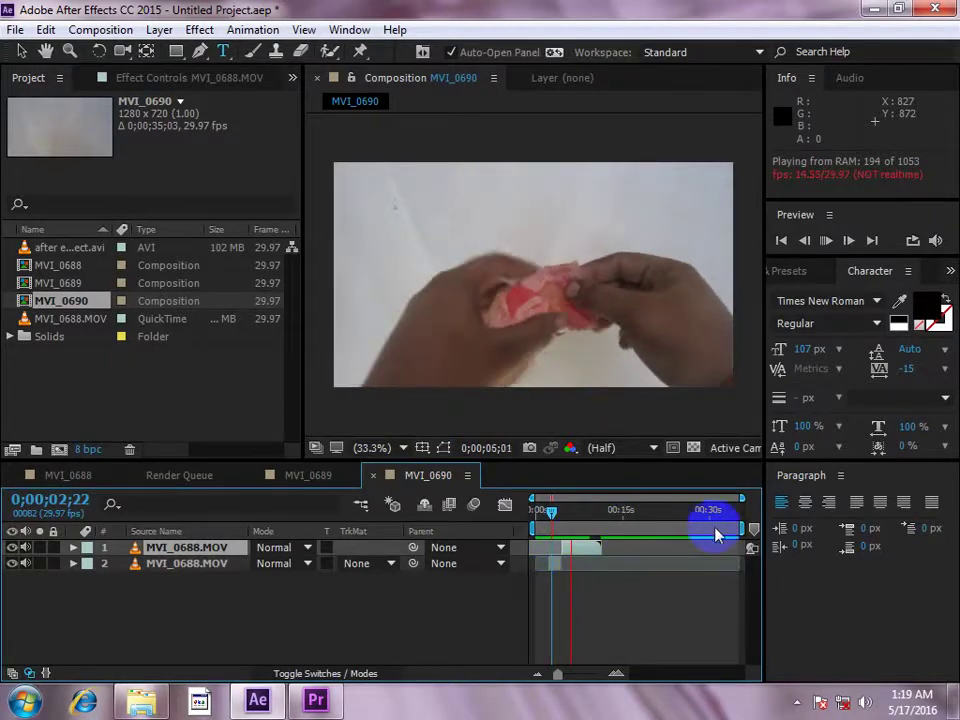
Step: Set the work area around the note swap and trim MVI_0690 to it, about 0;00;06;09 long
drag(741, 528, 596, 538)
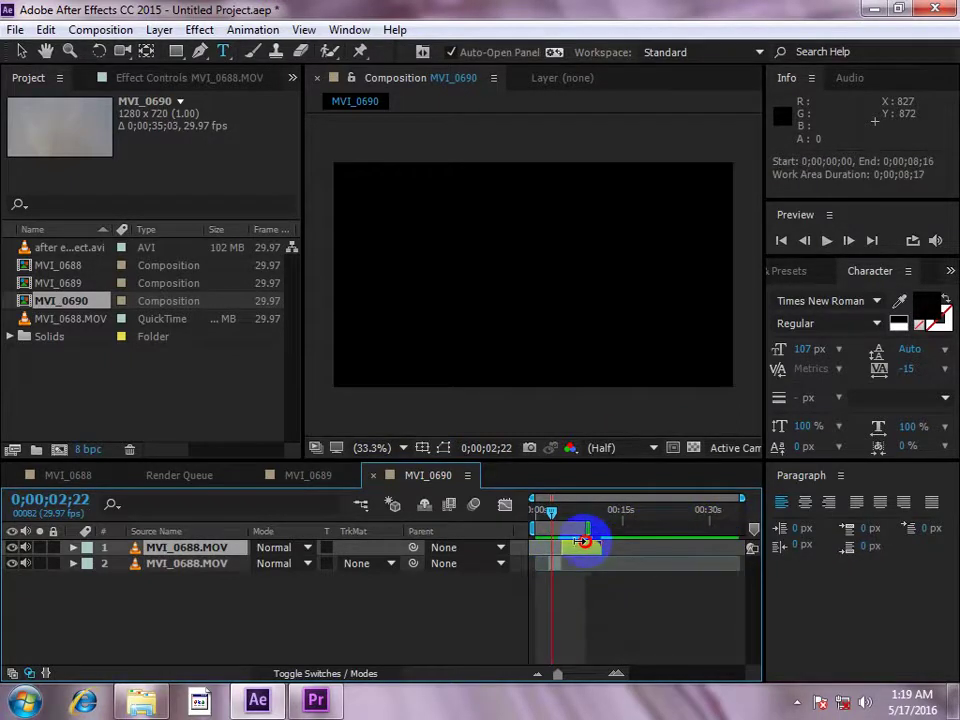
right_click(590, 539)
click(612, 585)
mouse_move(537, 527)
mouse_down()
mouse_move(596, 520)
mouse_move(584, 511)
mouse_up()
right_click(596, 520)
click(617, 583)
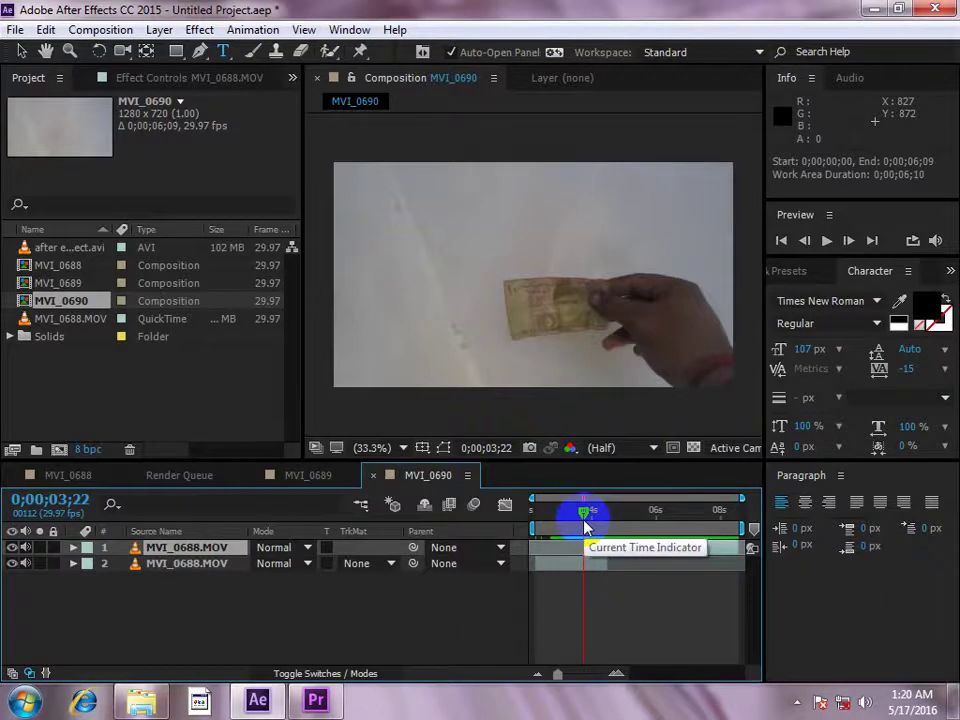